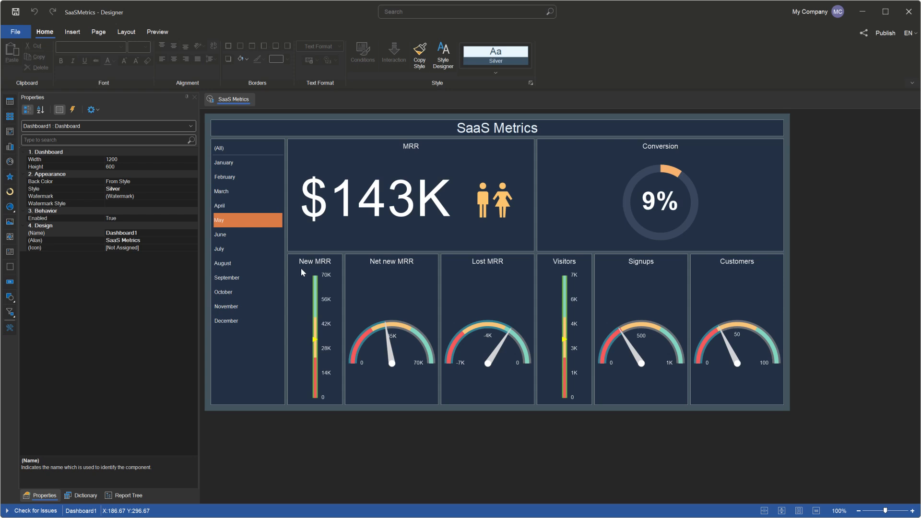
Step: Preview the SaaS Metrics dashboard, filter it by individual months from June to December and by May, and return to the design view
{"action": "left_click", "coordinate": [165, 33]}
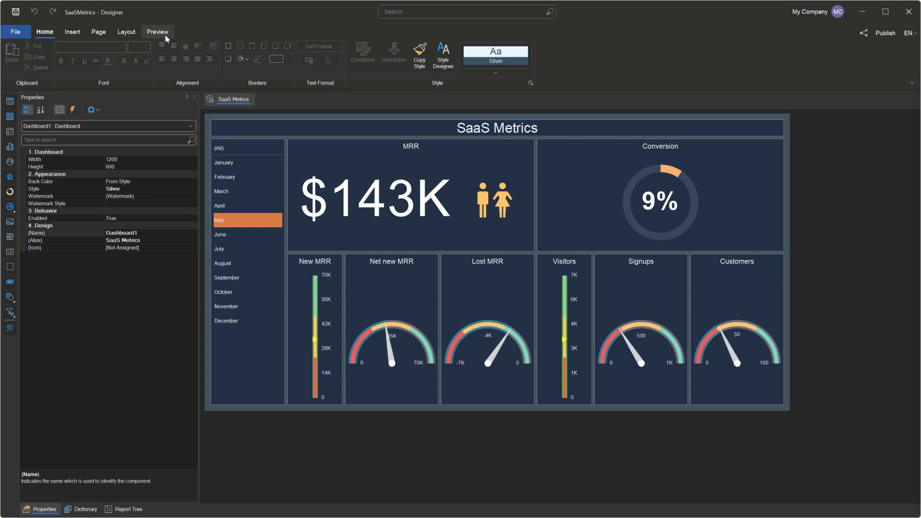
{"action": "left_click", "coordinate": [50, 191]}
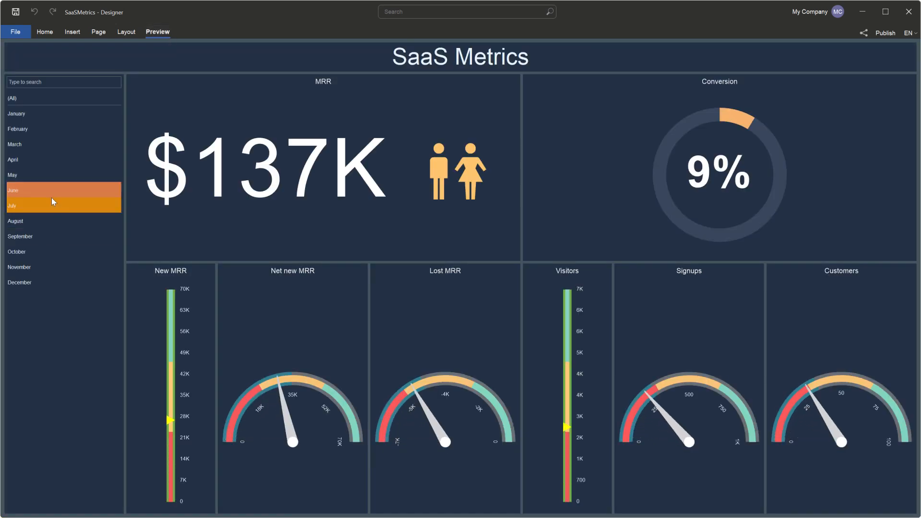
{"action": "left_click", "coordinate": [52, 200]}
{"action": "left_click", "coordinate": [54, 221]}
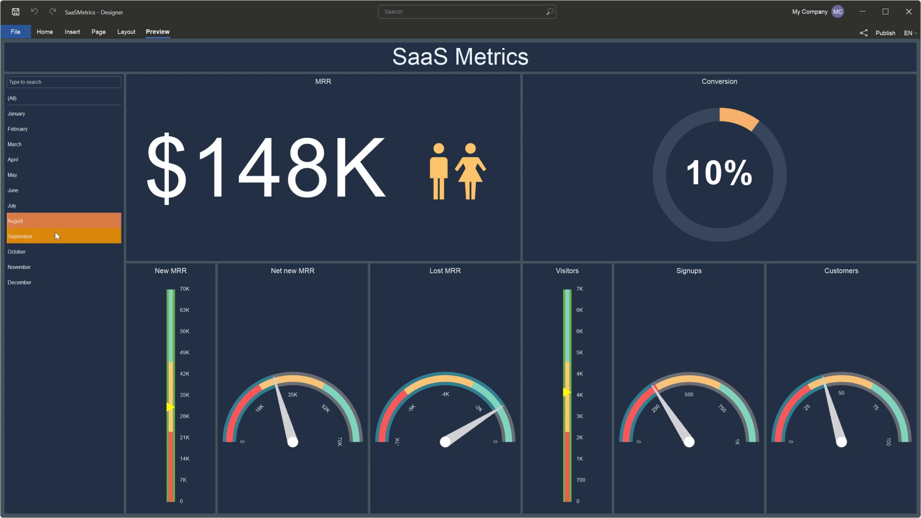
{"action": "left_click", "coordinate": [55, 236]}
{"action": "left_click", "coordinate": [55, 251]}
{"action": "left_click", "coordinate": [55, 266]}
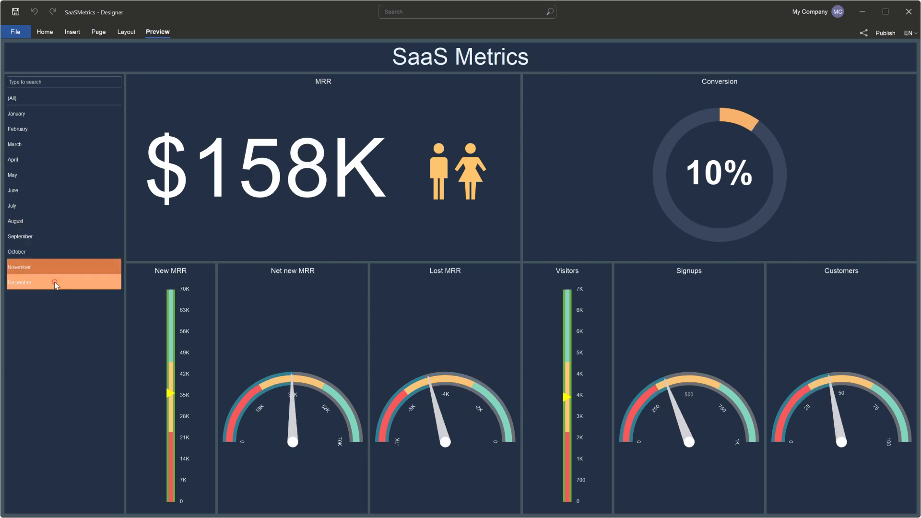
{"action": "left_click", "coordinate": [54, 281]}
{"action": "left_click", "coordinate": [58, 178]}
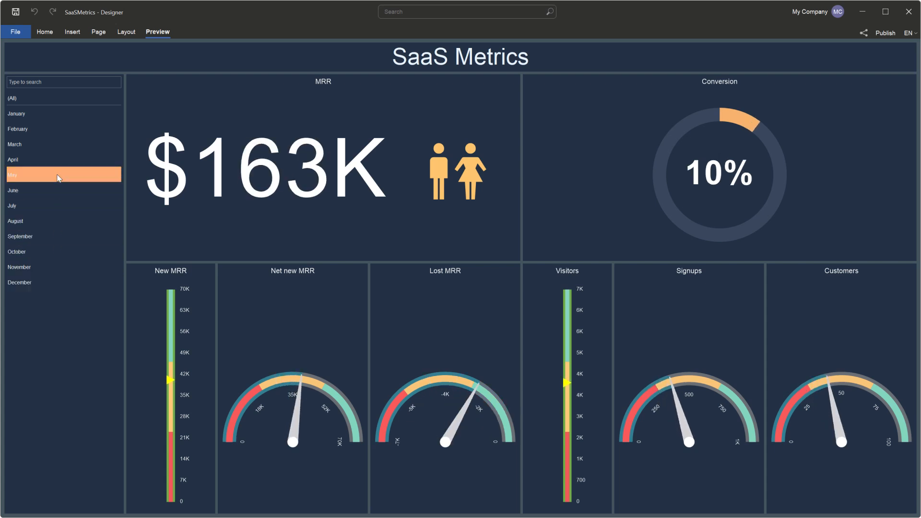
{"action": "left_click", "coordinate": [45, 33]}
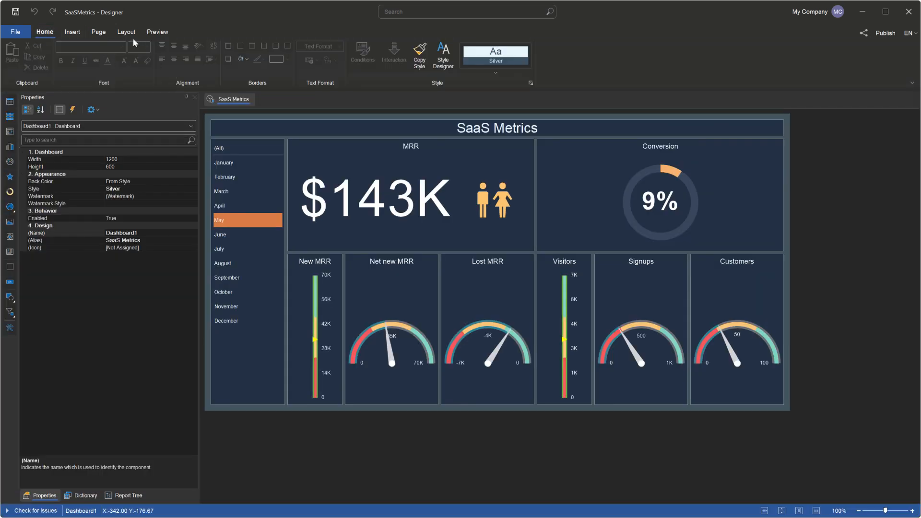
Step: Save the SaaSMetrics report to Stimulsoft Cloud and share it with Public Access as a link
{"action": "left_click", "coordinate": [864, 34]}
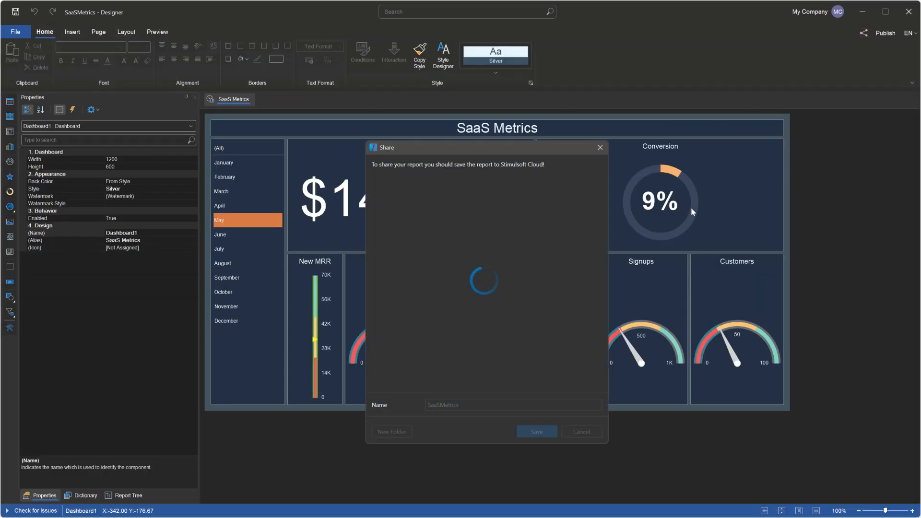
{"action": "left_click", "coordinate": [542, 431]}
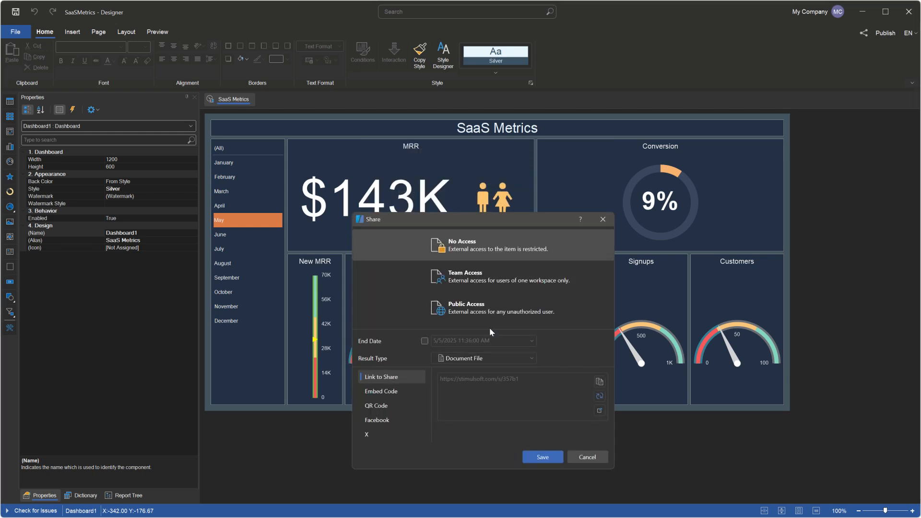
{"action": "left_click", "coordinate": [487, 308]}
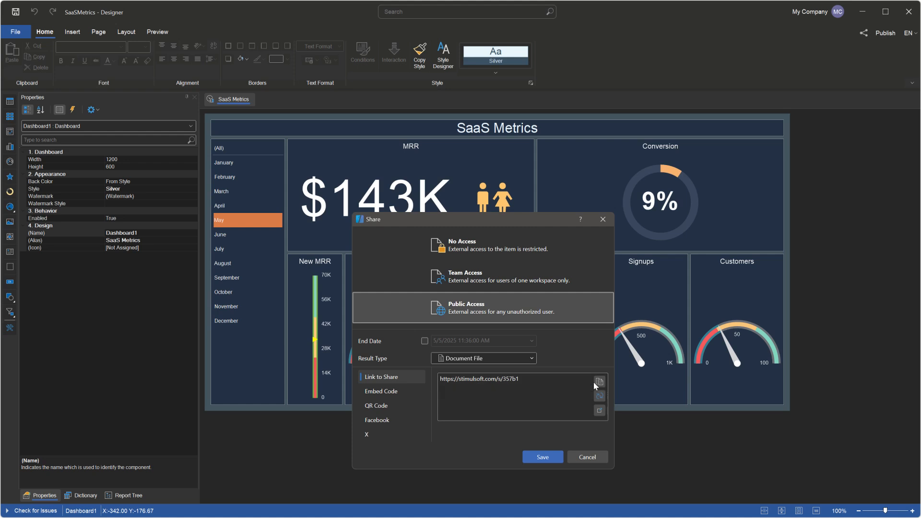
{"action": "left_click", "coordinate": [549, 456]}
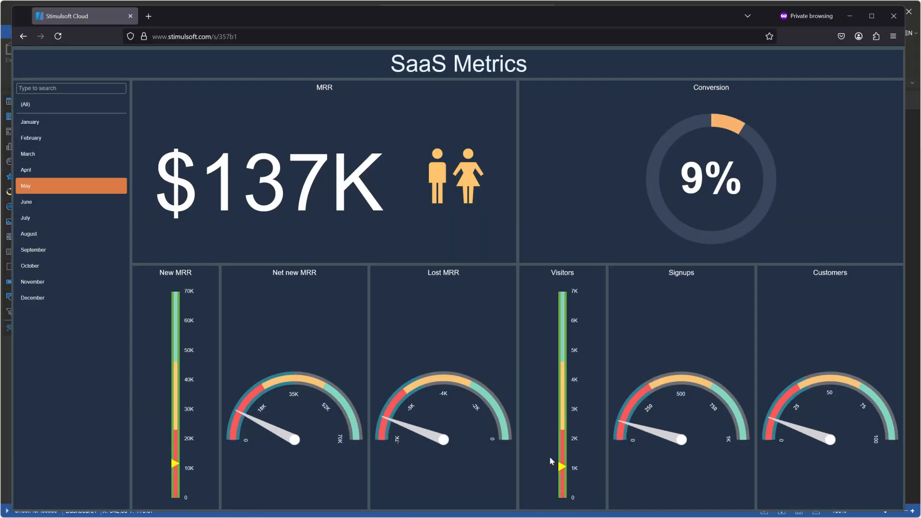
Step: In the browser, test the shared dashboard for June on an emulated Galaxy S20+ Android 11 and narrow the viewport to 76 × 803
{"action": "left_click", "coordinate": [56, 202]}
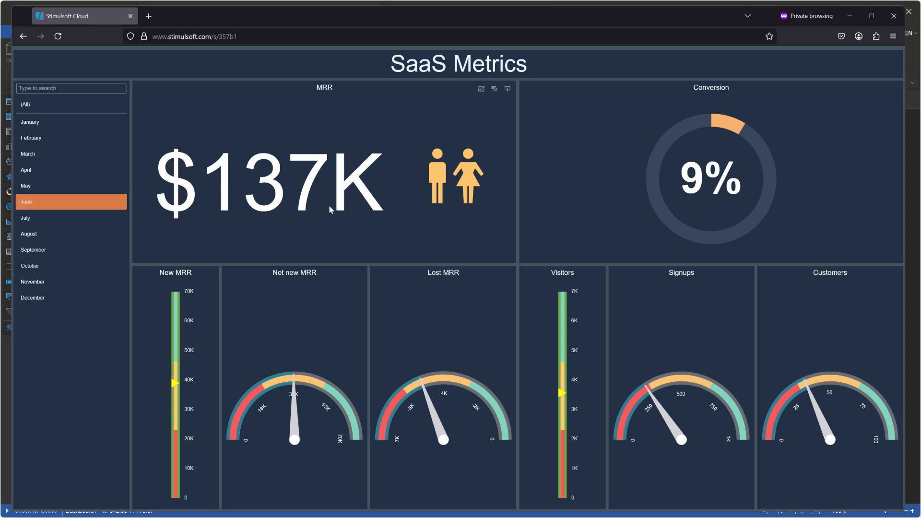
{"action": "key", "text": "ctrl+shift+m"}
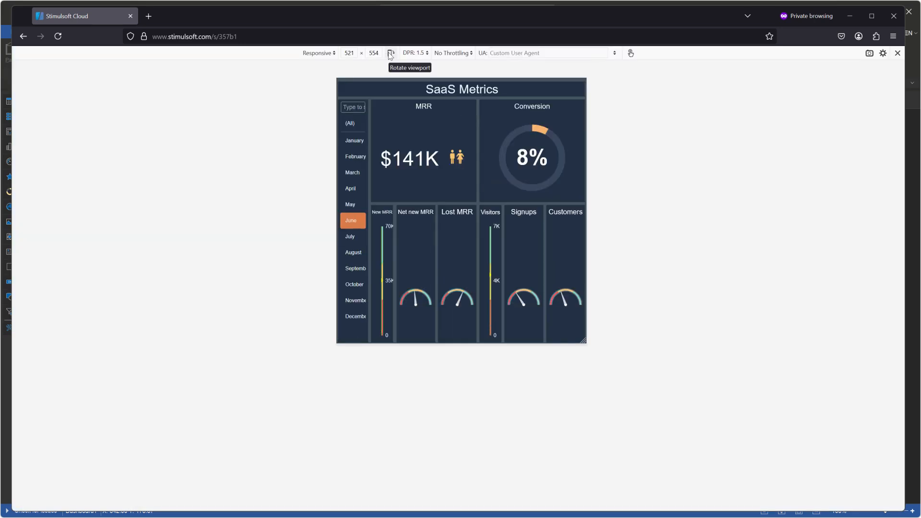
{"action": "left_click", "coordinate": [335, 54]}
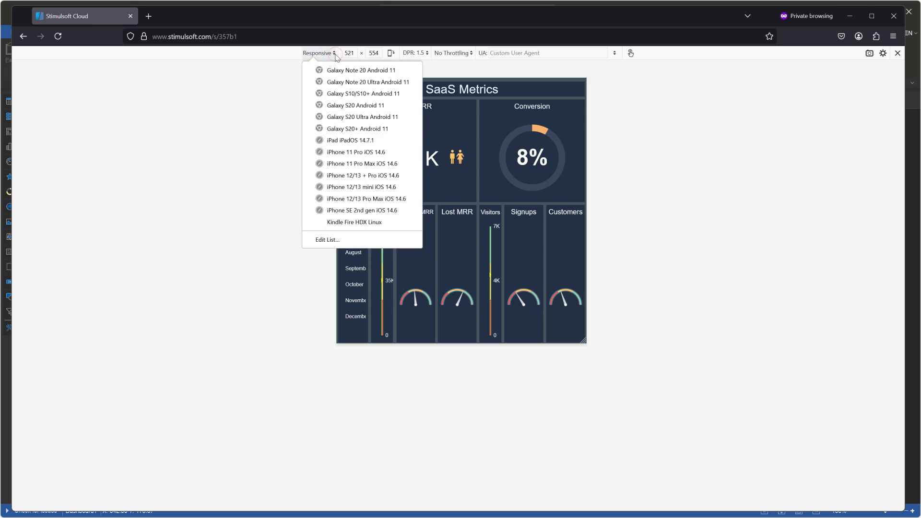
{"action": "left_click", "coordinate": [358, 129]}
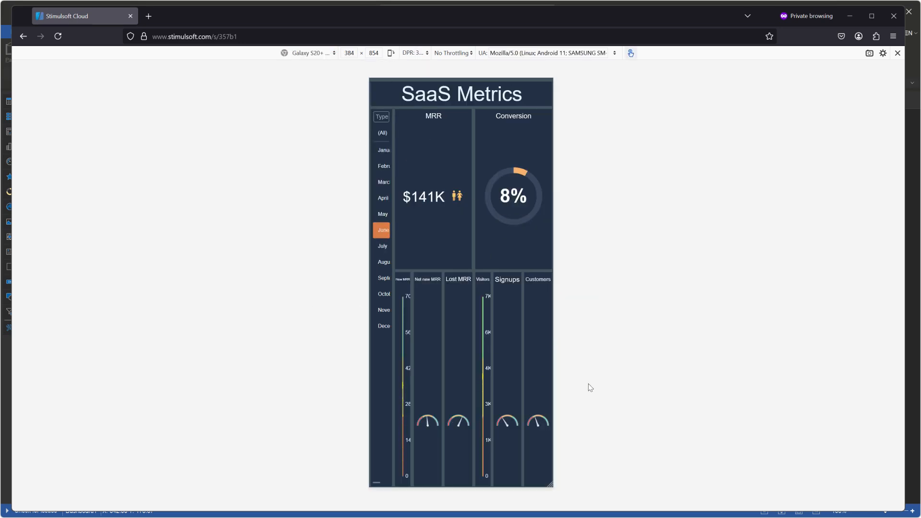
{"action": "left_click_drag", "start_coordinate": [551, 484], "coordinate": [479, 462]}
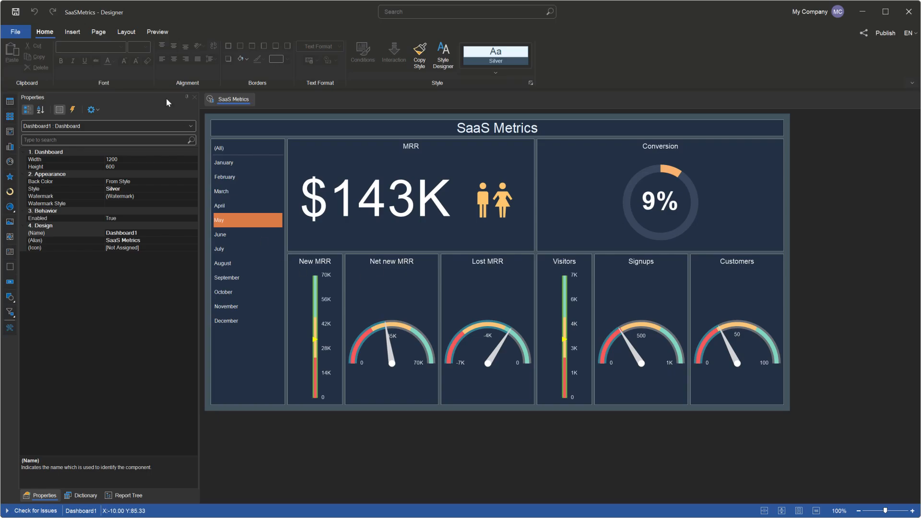
Step: Switch the dashboard to its mobile version and place the month list box, 480 × 300, at the top of the mobile surface
{"action": "left_click", "coordinate": [94, 32]}
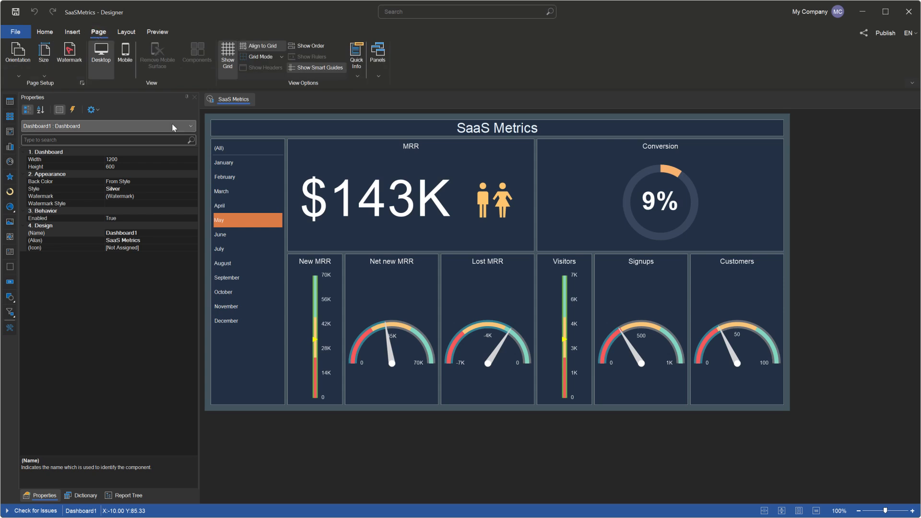
{"action": "left_click", "coordinate": [125, 53]}
{"action": "left_click_drag", "start_coordinate": [485, 230], "coordinate": [440, 188]}
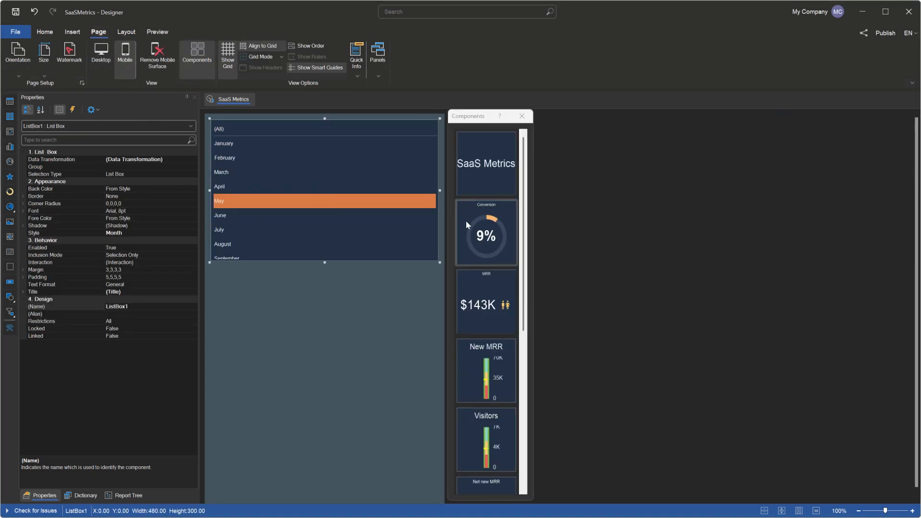
Step: Add the Net new MRR, Lost MRR, Signups and Customers gauges in a two-by-two grid below the month list box
{"action": "scroll", "coordinate": [483, 245], "scroll_direction": "down", "scroll_amount": 2}
{"action": "scroll", "coordinate": [483, 244], "scroll_direction": "down", "scroll_amount": 3}
{"action": "left_click_drag", "start_coordinate": [483, 245], "coordinate": [226, 286]}
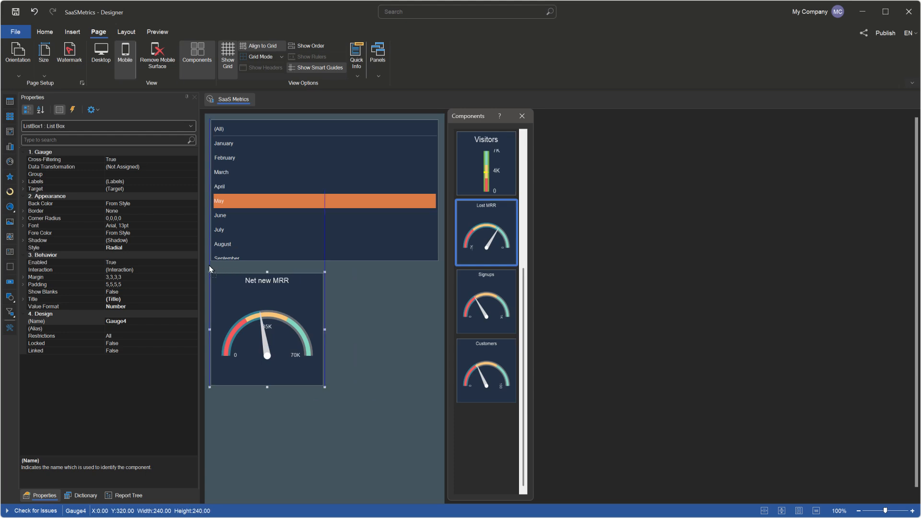
{"action": "left_click_drag", "start_coordinate": [502, 247], "coordinate": [337, 270]}
{"action": "left_click_drag", "start_coordinate": [486, 230], "coordinate": [233, 382]}
{"action": "left_click_drag", "start_coordinate": [486, 225], "coordinate": [324, 383]}
Step: Move the four gauges down by 20 and extend the month list box to a height of 320
{"action": "scroll", "coordinate": [390, 436], "scroll_direction": "down", "scroll_amount": 1}
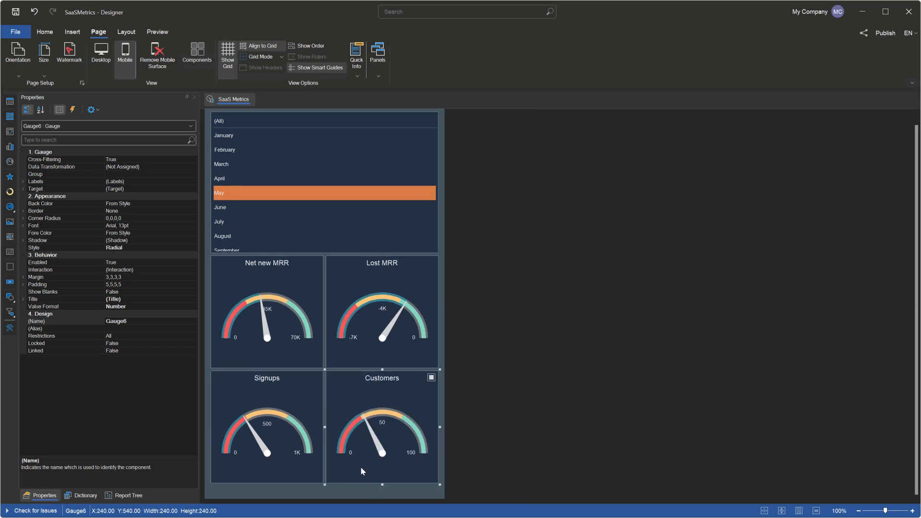
{"action": "left_click_drag", "start_coordinate": [294, 440], "coordinate": [294, 449]}
{"action": "left_click_drag", "start_coordinate": [363, 435], "coordinate": [365, 445]}
{"action": "left_click_drag", "start_coordinate": [401, 329], "coordinate": [401, 340]}
{"action": "left_click_drag", "start_coordinate": [279, 337], "coordinate": [280, 347]}
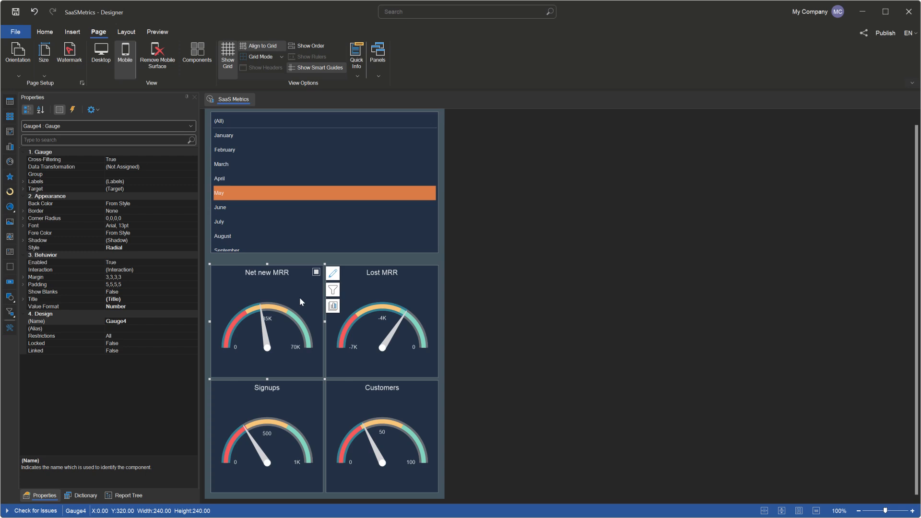
{"action": "left_click", "coordinate": [328, 245]}
{"action": "left_click_drag", "start_coordinate": [324, 253], "coordinate": [324, 261]}
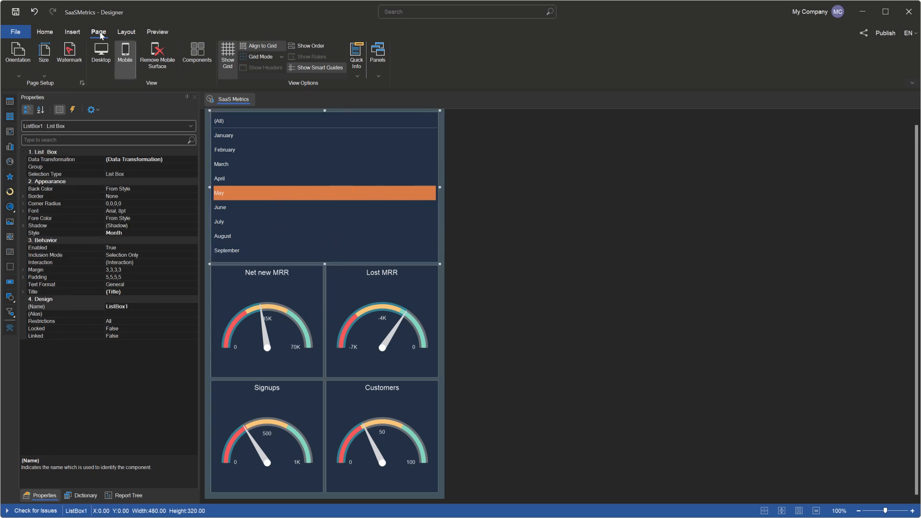
Step: Save the report with an empty change description and reload the shared dashboard in the browser
{"action": "left_click", "coordinate": [19, 14]}
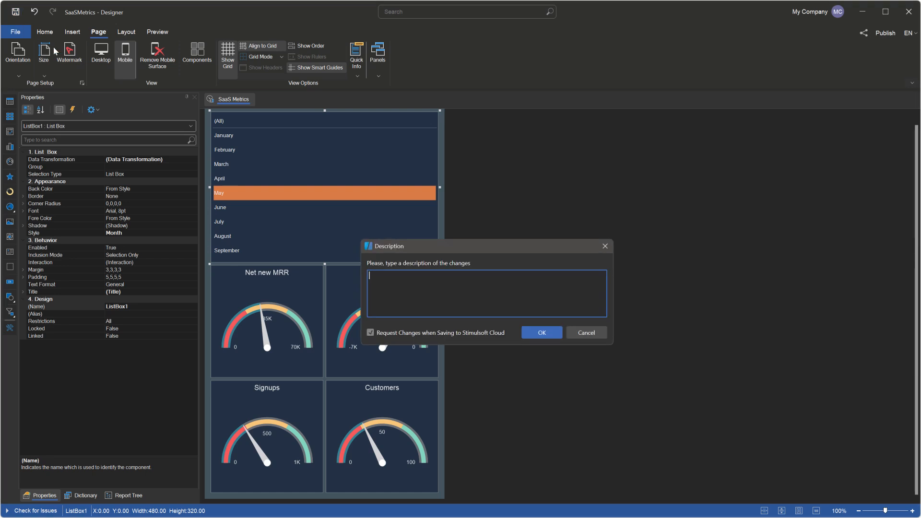
{"action": "left_click", "coordinate": [531, 330]}
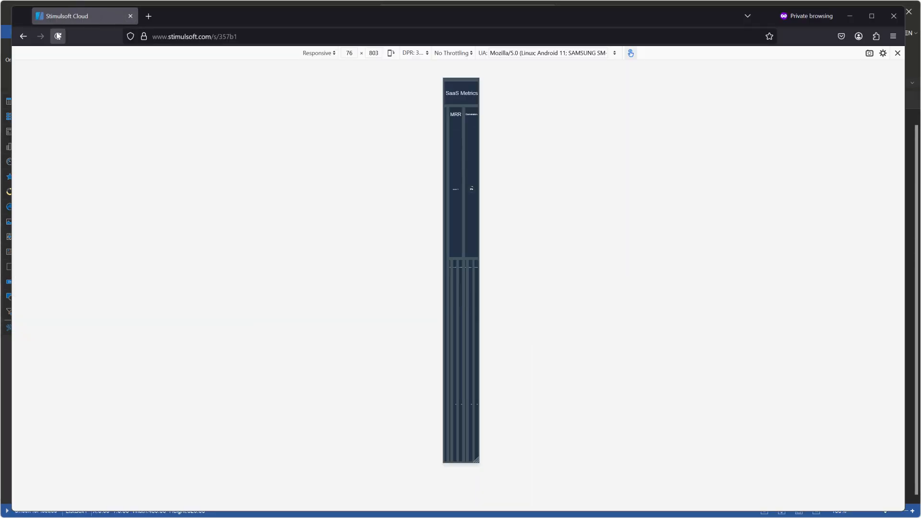
{"action": "left_click", "coordinate": [58, 36]}
Step: Widen the emulated viewport to about 368 × 824 and look through the months in the mobile dashboard's list
{"action": "left_click_drag", "start_coordinate": [479, 459], "coordinate": [548, 472]}
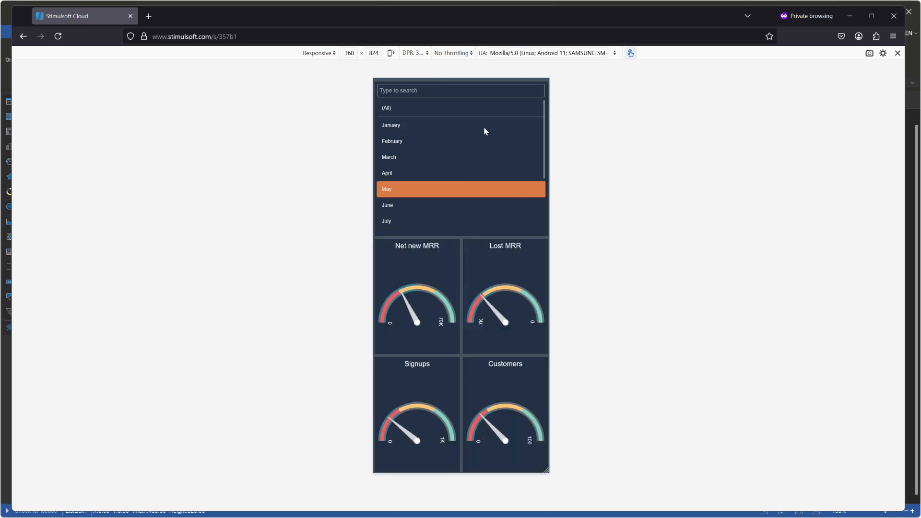
{"action": "scroll", "coordinate": [484, 129], "scroll_direction": "down", "scroll_amount": 3}
{"action": "scroll", "coordinate": [484, 129], "scroll_direction": "up", "scroll_amount": 3}
{"action": "scroll", "coordinate": [484, 127], "scroll_direction": "down", "scroll_amount": 3}
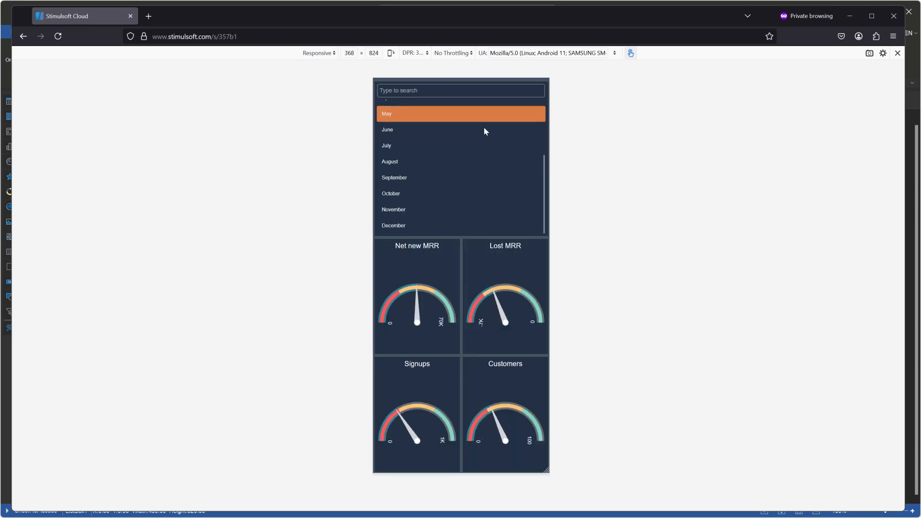
{"action": "scroll", "coordinate": [484, 127], "scroll_direction": "up", "scroll_amount": 3}
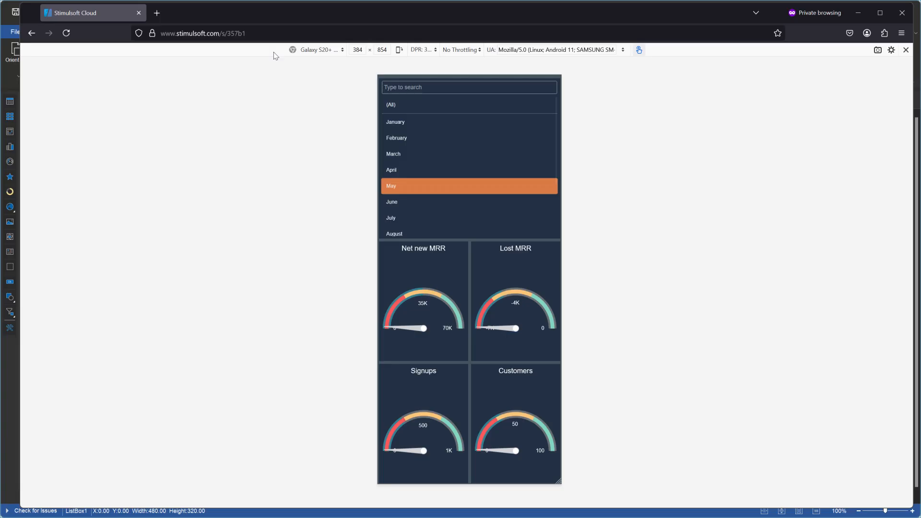
Step: Compare the desktop and mobile layouts by resizing the viewport to about 718 × 829 and 462 × 826, and return to the designer
{"action": "left_click_drag", "start_coordinate": [558, 480], "coordinate": [639, 469]}
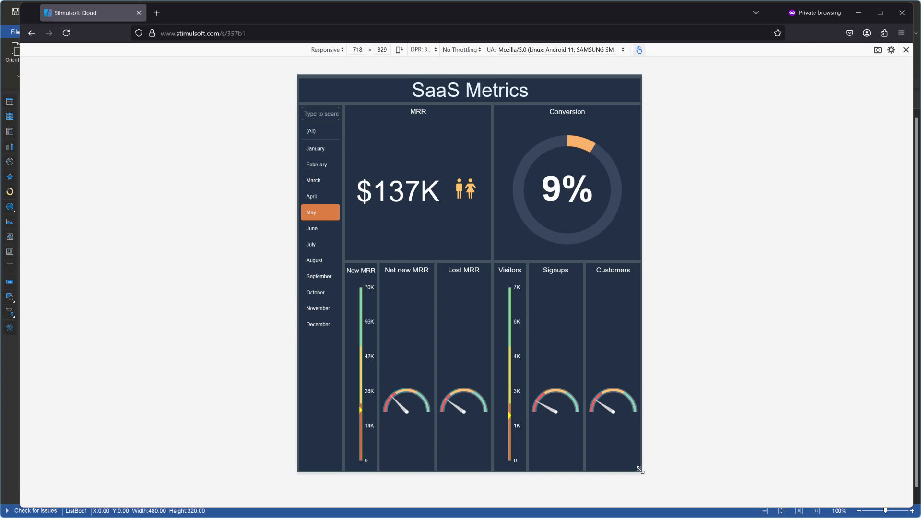
{"action": "left_click_drag", "start_coordinate": [639, 470], "coordinate": [578, 469]}
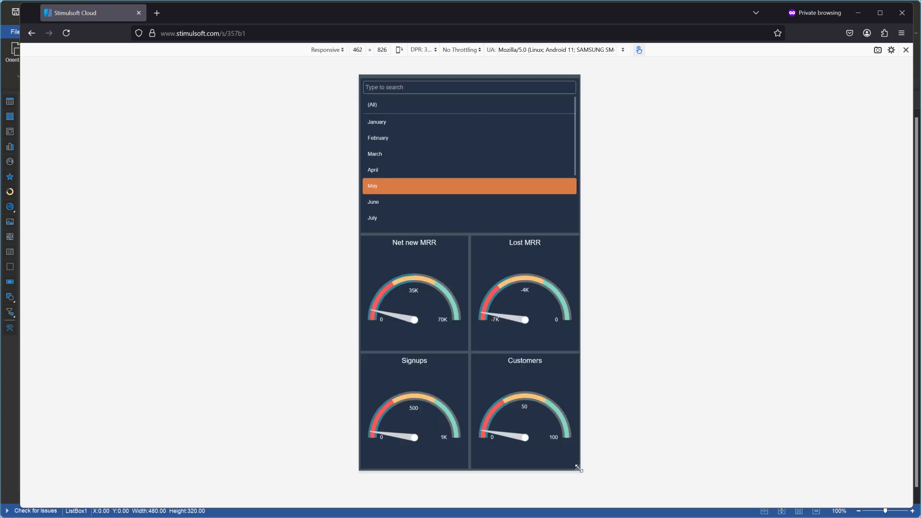
{"action": "left_click", "coordinate": [861, 17]}
Step: Select the mobile dashboard and examine its Width, Height and Device Width properties
{"action": "left_click", "coordinate": [441, 134]}
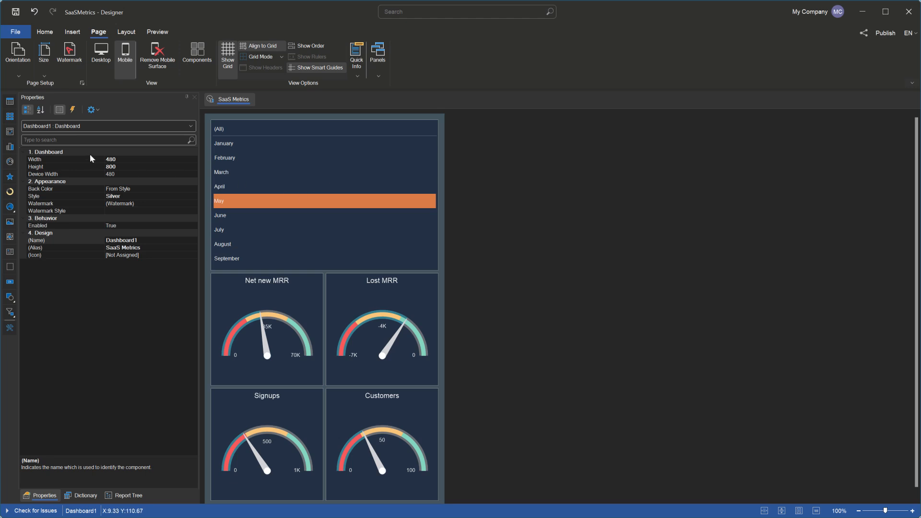
{"action": "left_click", "coordinate": [67, 159]}
{"action": "left_click", "coordinate": [66, 167]}
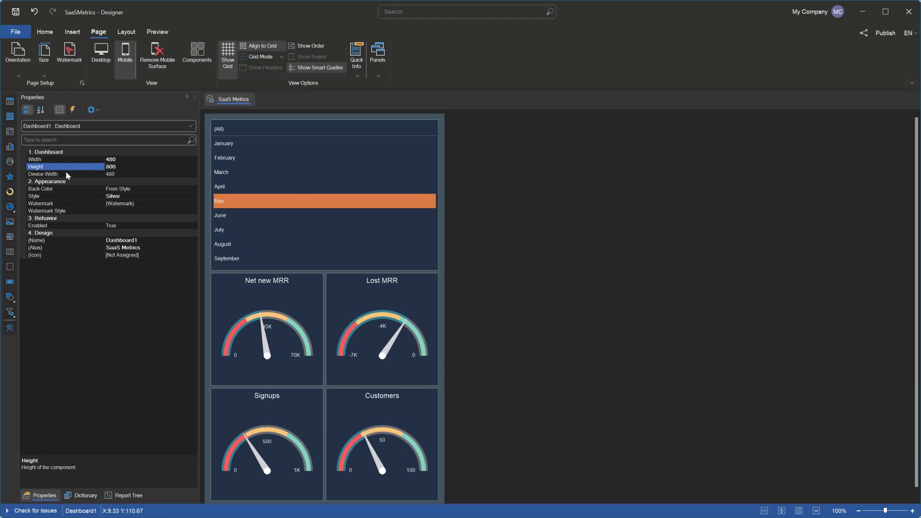
{"action": "left_click", "coordinate": [66, 175]}
{"action": "left_click", "coordinate": [65, 160]}
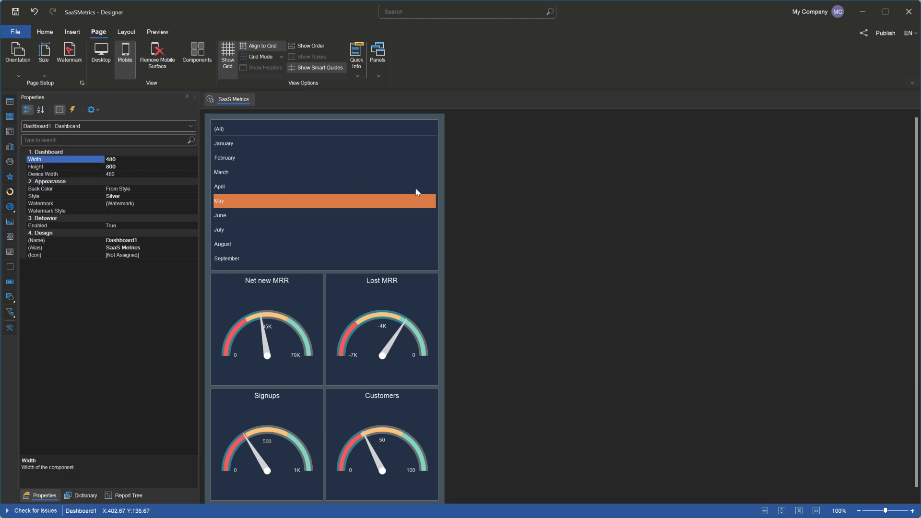
Step: Resize the mobile dashboard to a width of 520 and a height of 960 with Scale Content on
{"action": "left_click", "coordinate": [444, 199]}
{"action": "double_click", "coordinate": [444, 202]}
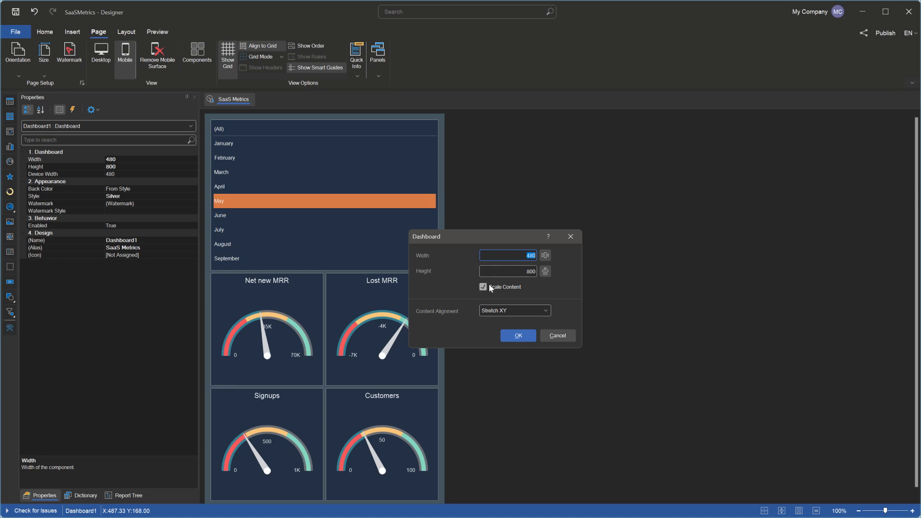
{"action": "type", "text": "520"}
{"action": "key", "text": "Tab"}
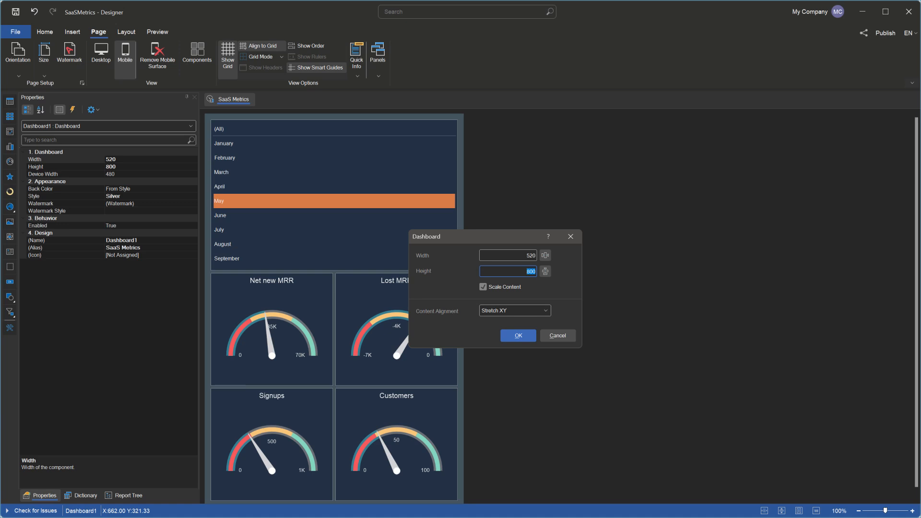
{"action": "type", "text": "960"}
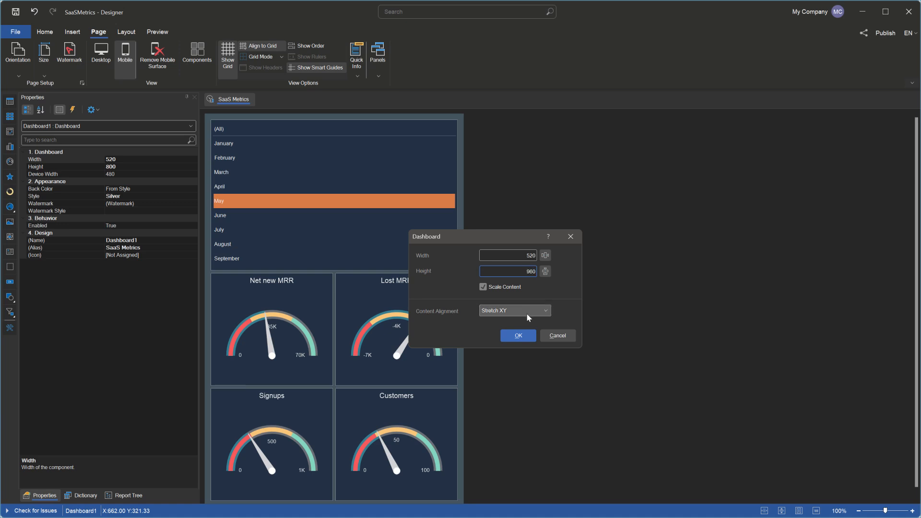
{"action": "left_click", "coordinate": [526, 336]}
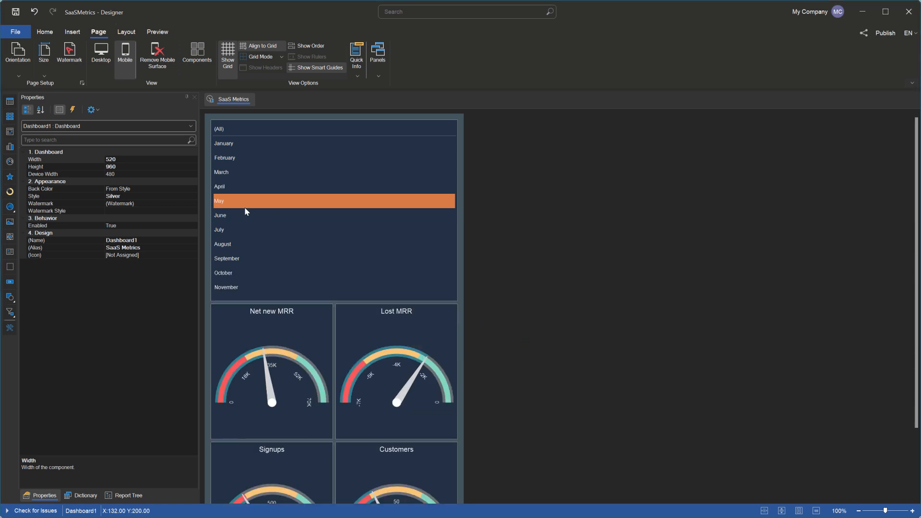
Step: Set the mobile dashboard's Device Width to 800 and save the report
{"action": "left_click", "coordinate": [101, 174]}
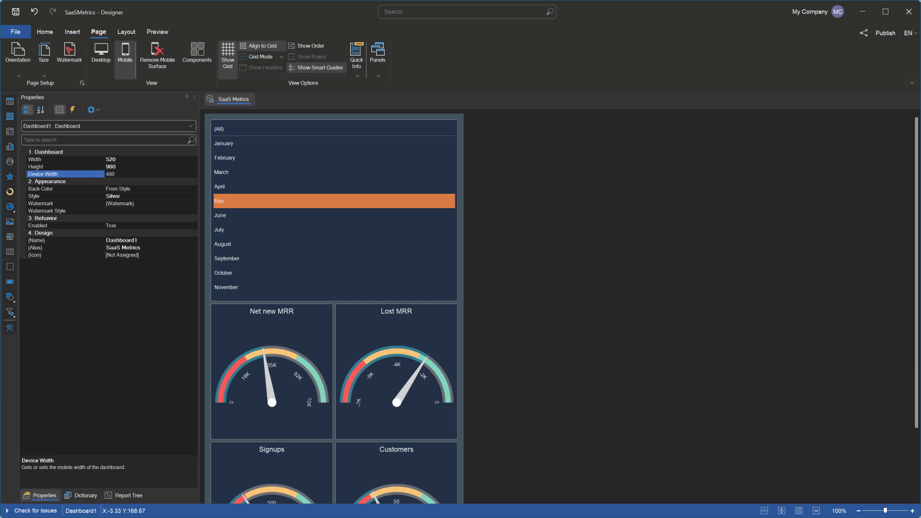
{"action": "type", "text": "800"}
{"action": "key", "text": "Return"}
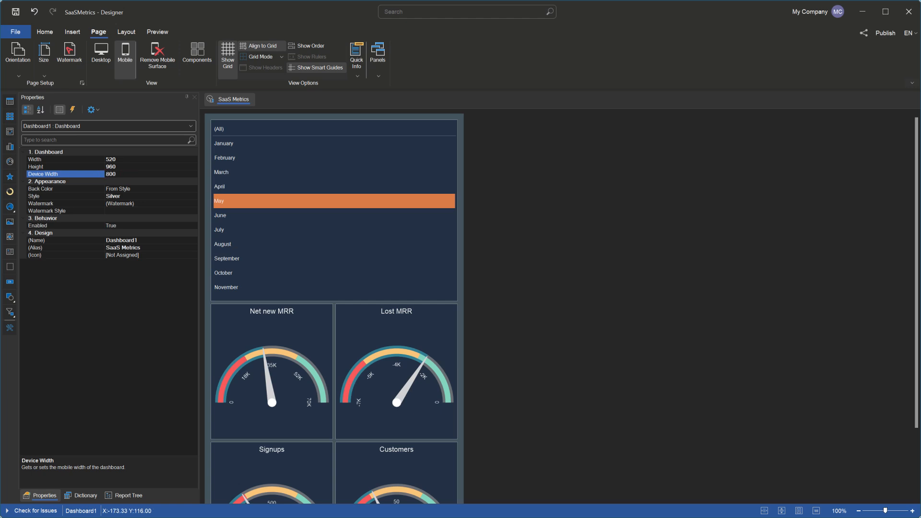
{"action": "left_click", "coordinate": [15, 12]}
{"action": "left_click", "coordinate": [555, 328]}
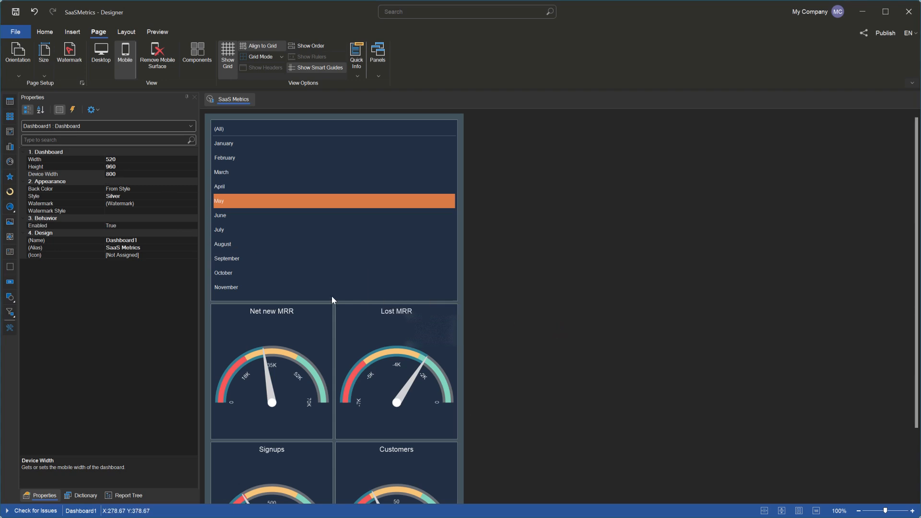
Step: Switch to the browser, reload the shared dashboard and widen the emulated viewport to about 834 × 834
{"action": "left_click", "coordinate": [565, 509]}
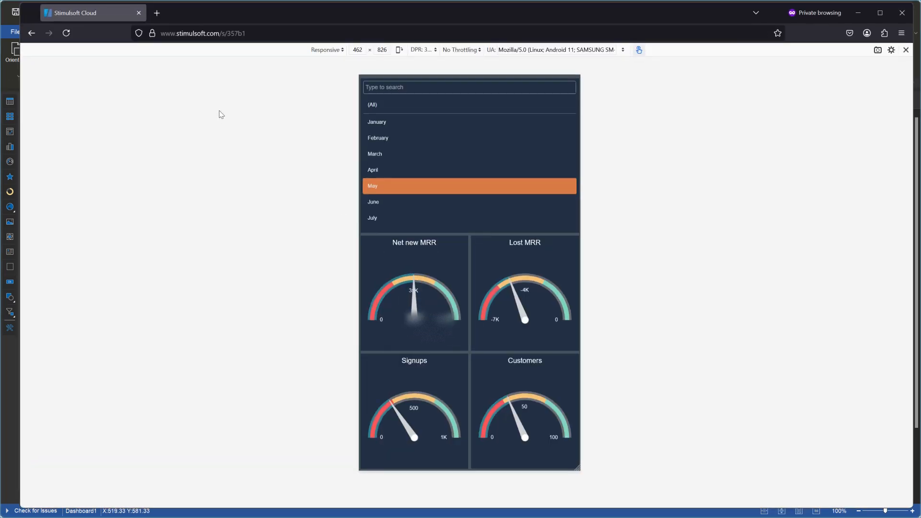
{"action": "left_click", "coordinate": [65, 33]}
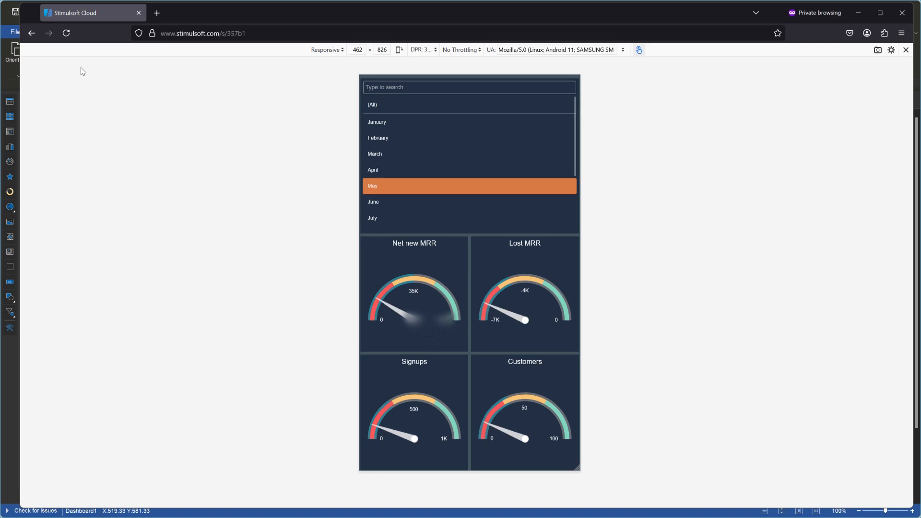
{"action": "left_click_drag", "start_coordinate": [579, 469], "coordinate": [667, 470]}
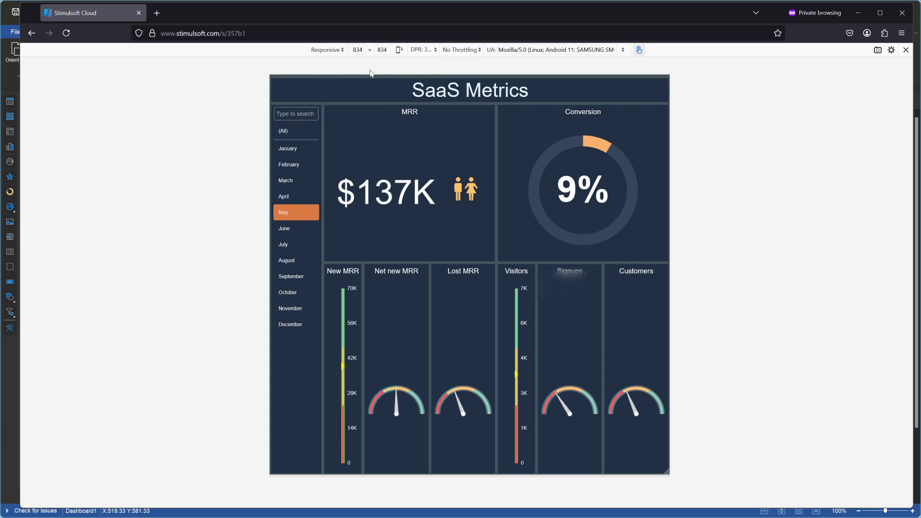
Step: Compare the dashboard layouts at viewport widths of 800 and 801, and return to the designer
{"action": "double_click", "coordinate": [358, 50]}
{"action": "type", "text": "800"}
{"action": "key", "text": "Return"}
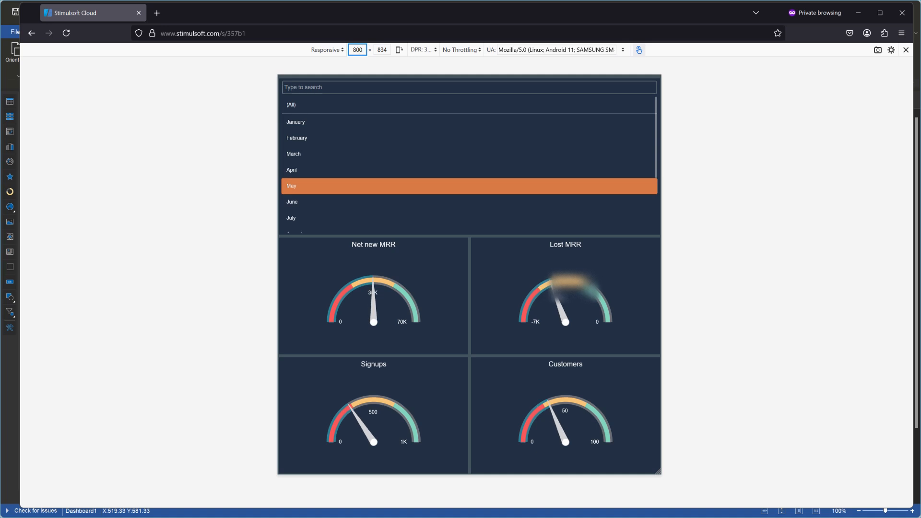
{"action": "key", "text": "Up"}
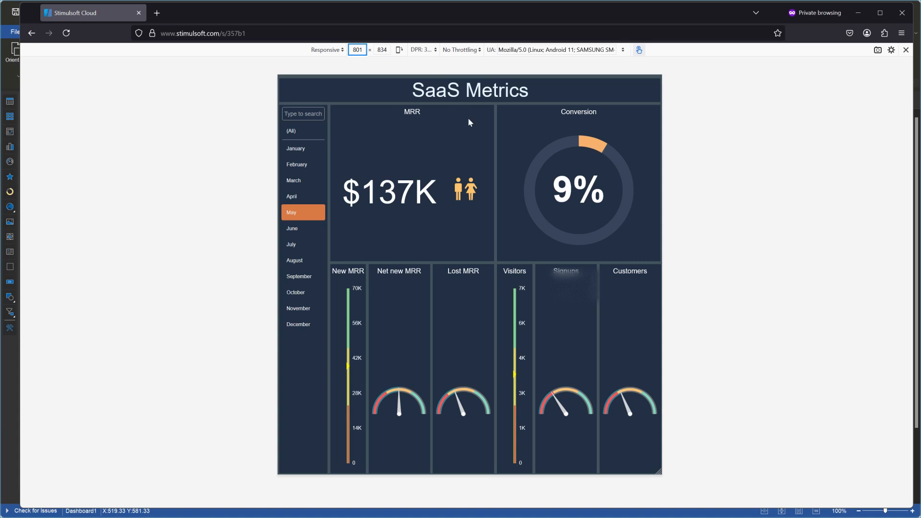
{"action": "left_click", "coordinate": [857, 15]}
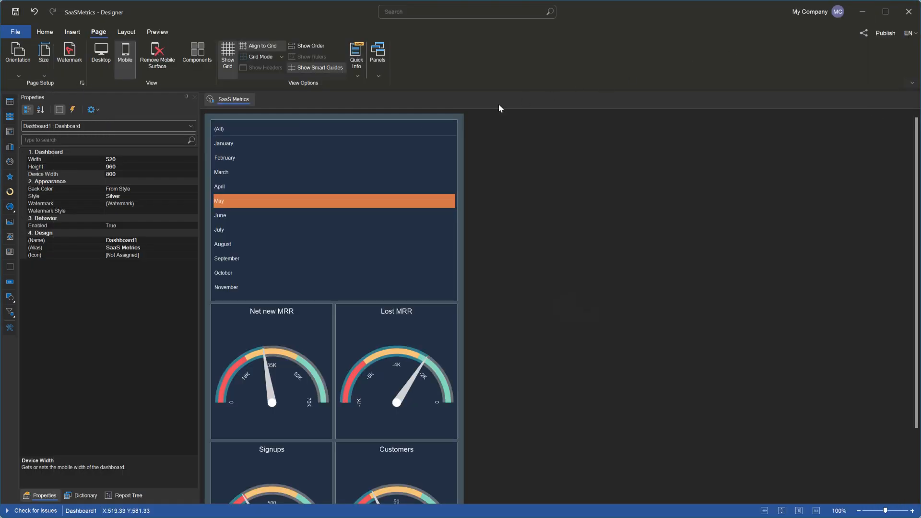